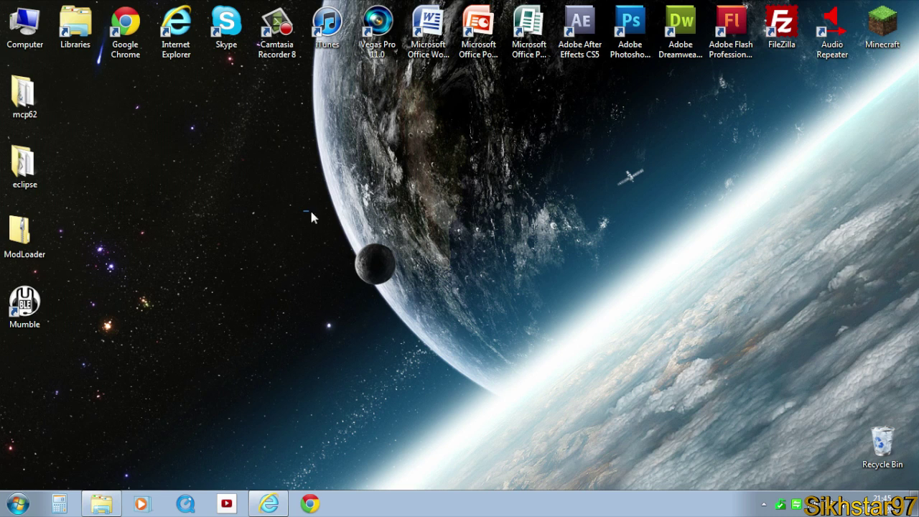
- Launch the Murmur server by searching 'murmur' in the Start menu
mouse_move(311, 216)
mouse_down()
mouse_move(441, 321)
mouse_move(337, 194)
mouse_move(304, 191)
mouse_move(318, 207)
mouse_up()
click(7, 507)
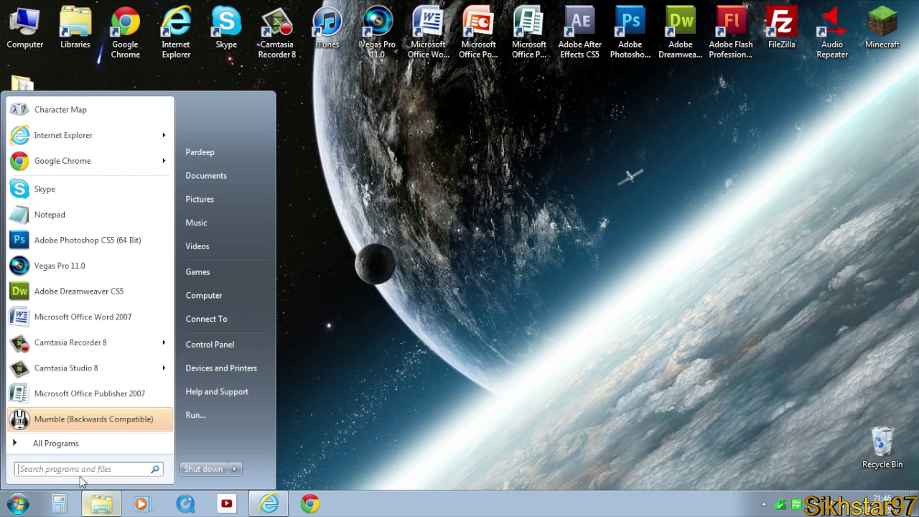
text(murmur)
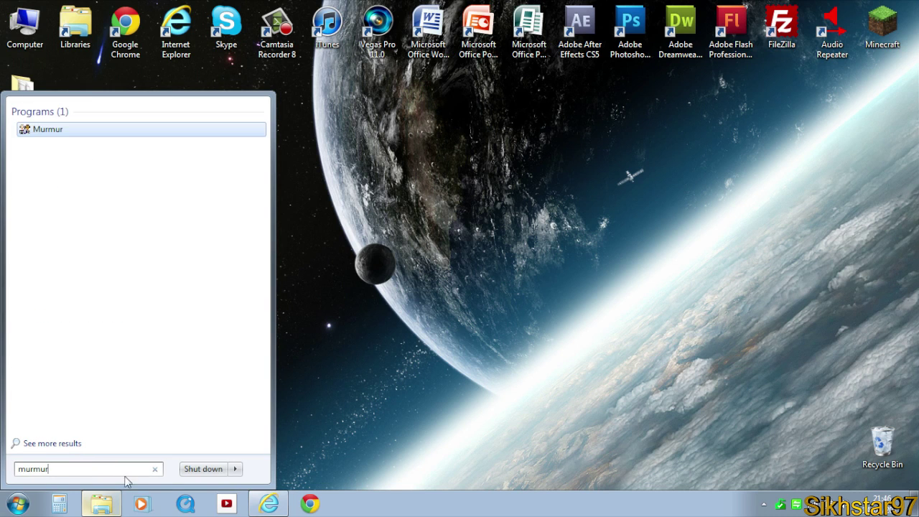
click(50, 132)
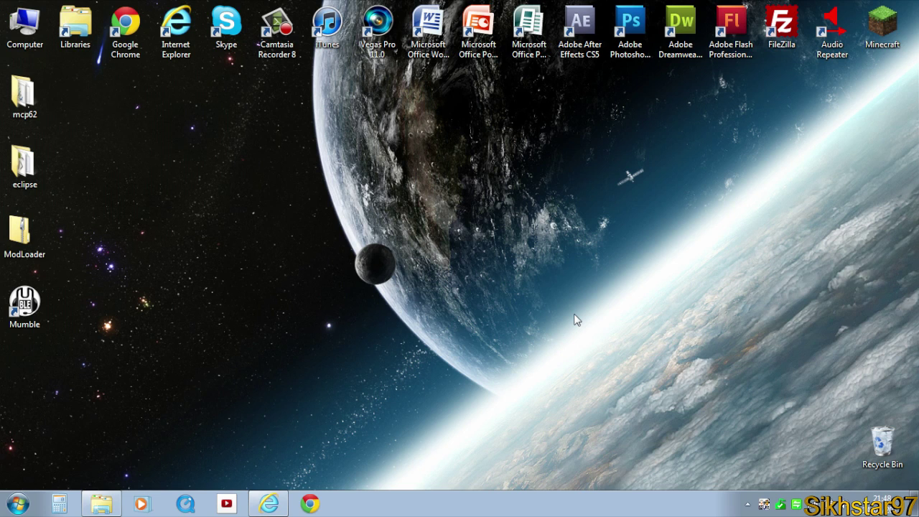
- Bring back the router's Port Forwarding page at 192.168.0.1 and reload it
click(270, 503)
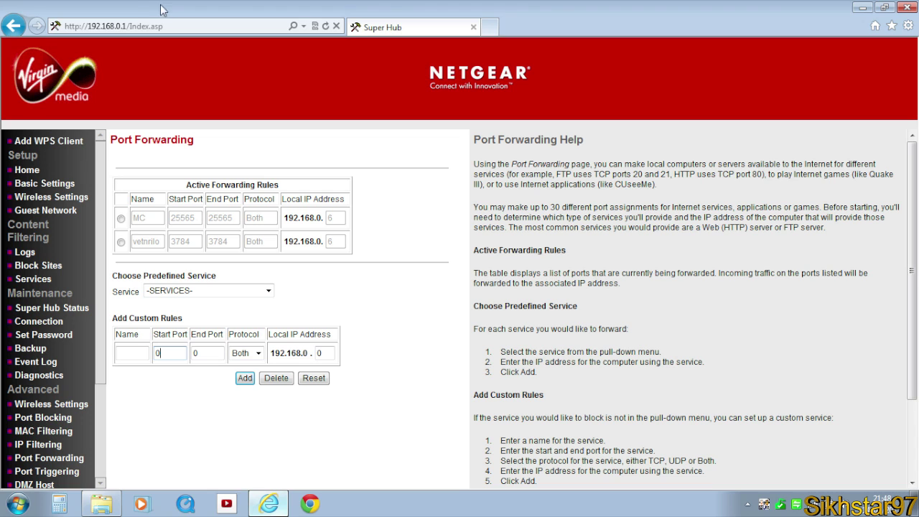
click(144, 26)
click(131, 25)
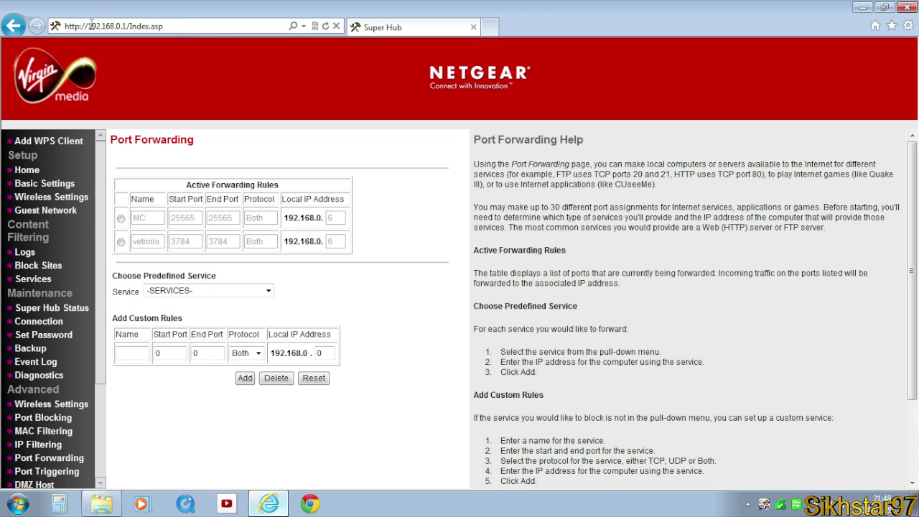
mouse_move(89, 25)
mouse_down()
mouse_move(138, 26)
mouse_move(94, 28)
mouse_up()
click(124, 30)
click(97, 26)
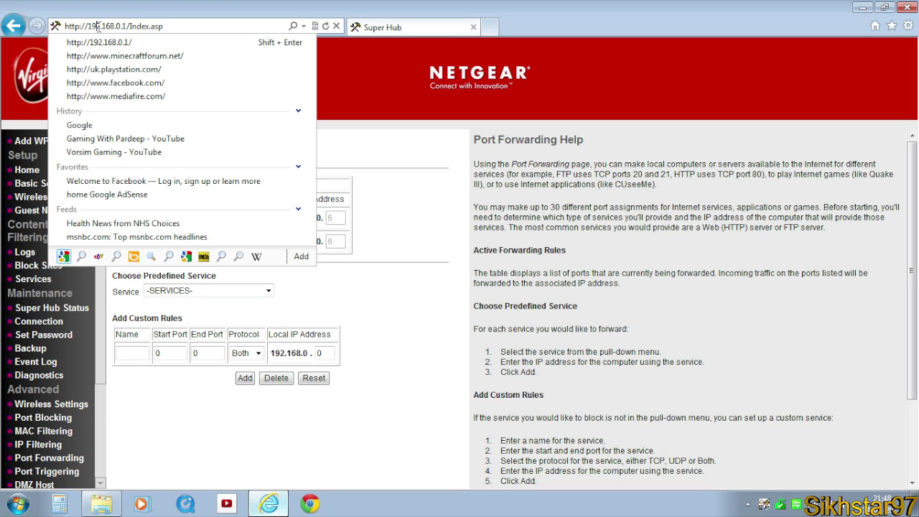
click(395, 206)
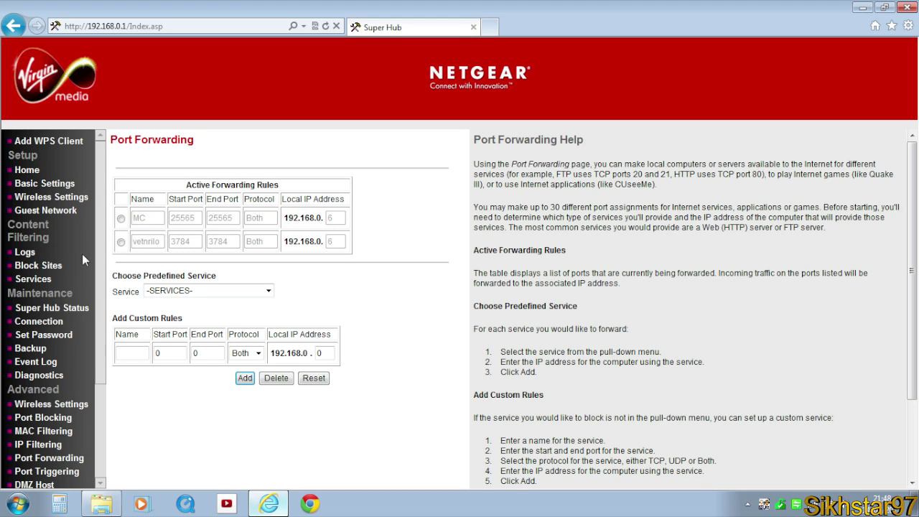
click(71, 460)
- Fill in a custom rule named mumble for ports 64738 to 64738 with protocol Both
click(142, 352)
click(138, 355)
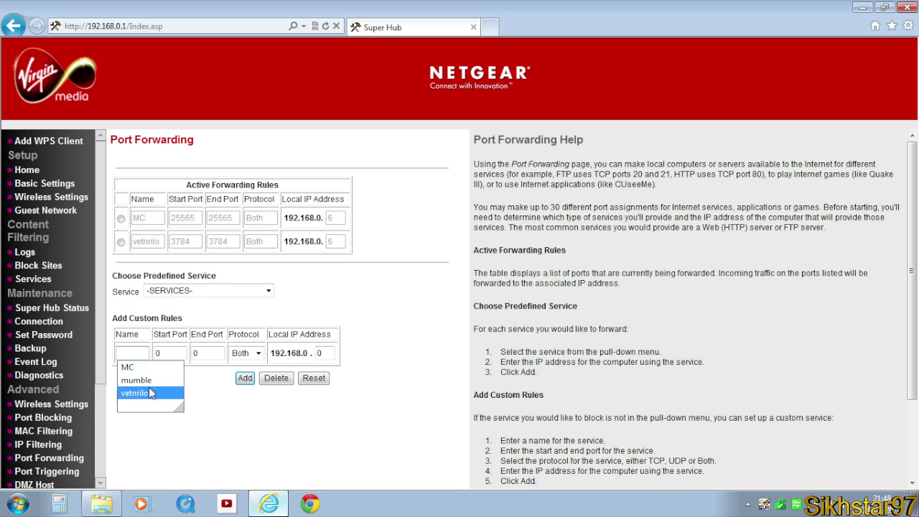
click(143, 379)
key(Tab)
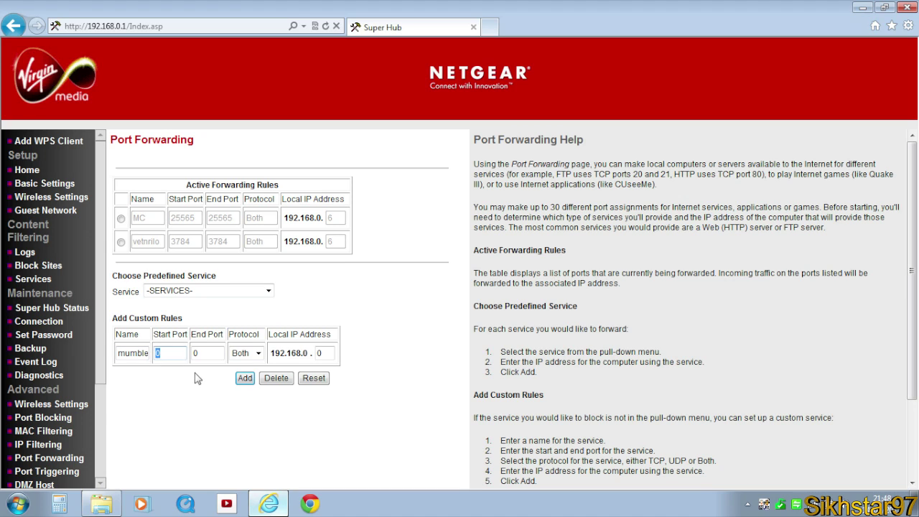
text(64738)
double_click(166, 352)
key(ctrl+c)
key(Tab)
key(ctrl+v)
click(257, 353)
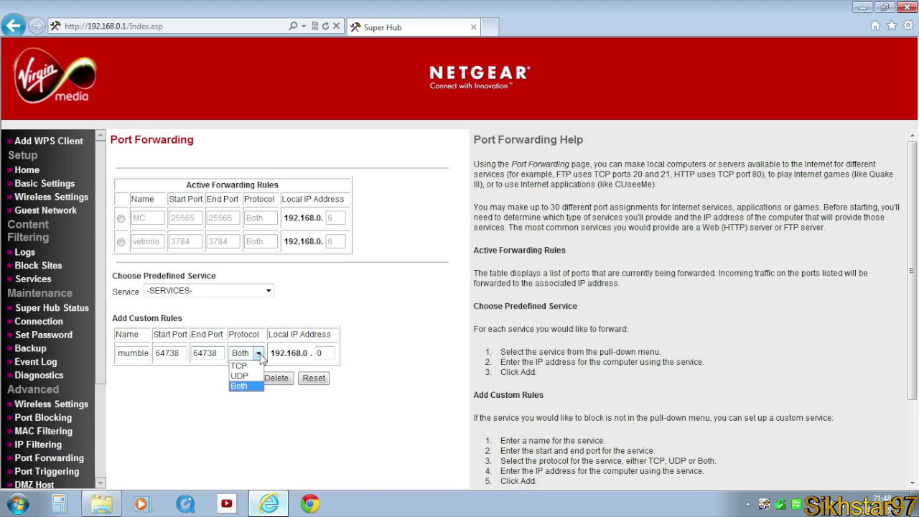
click(242, 387)
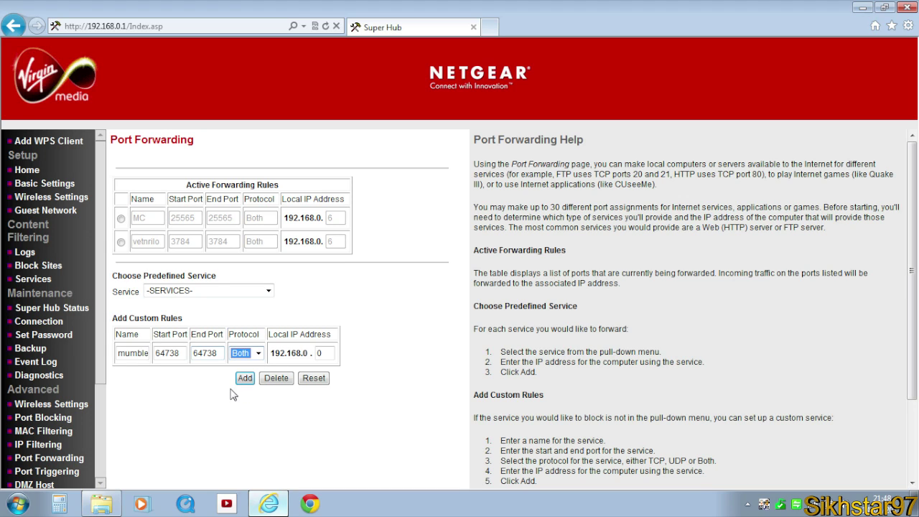
key(Tab)
click(19, 505)
text(cmd)
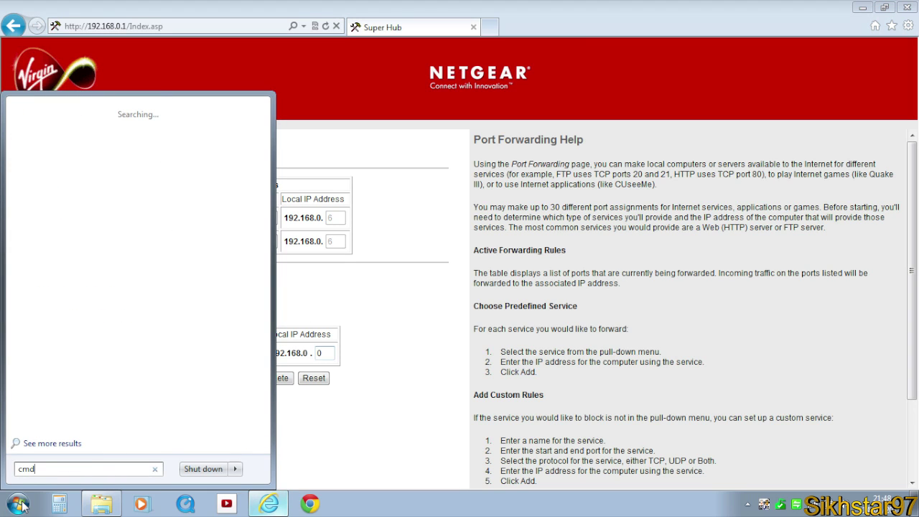
click(102, 127)
text(ipconfi)
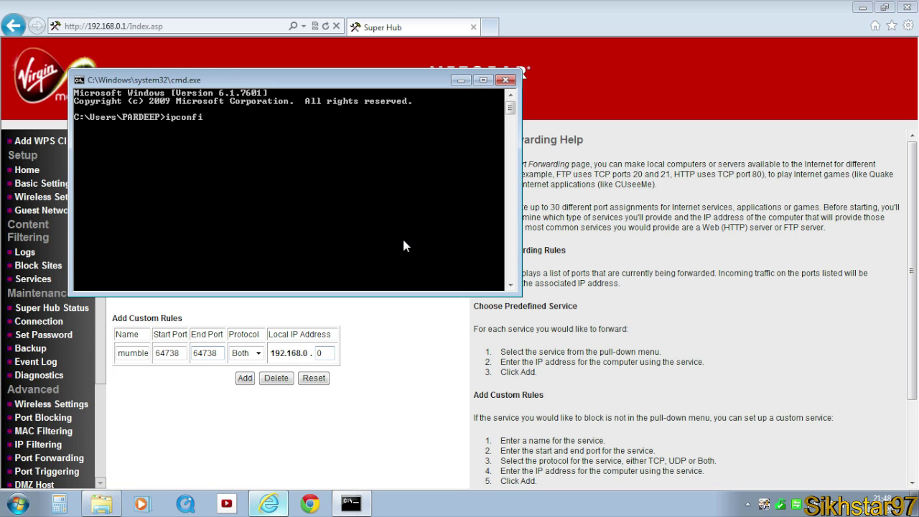
text(g)
key(Return)
scroll(403, 246, up, 4)
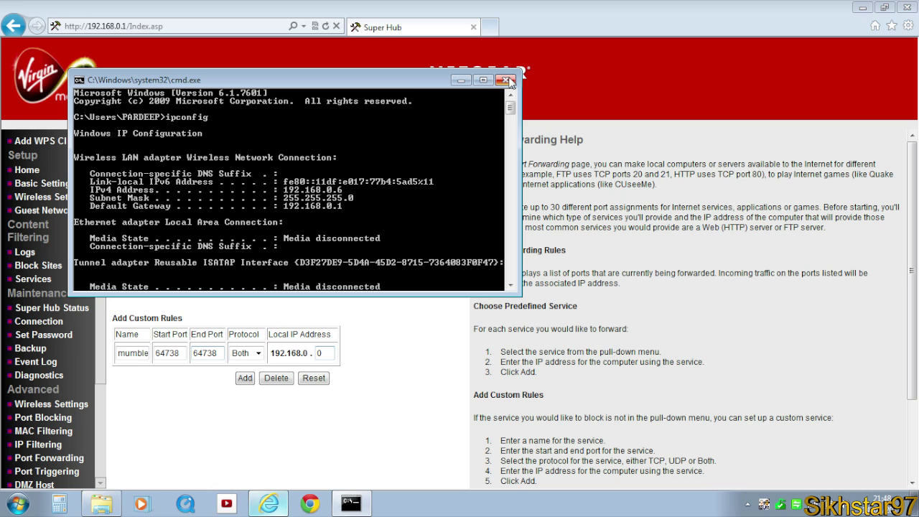
click(508, 80)
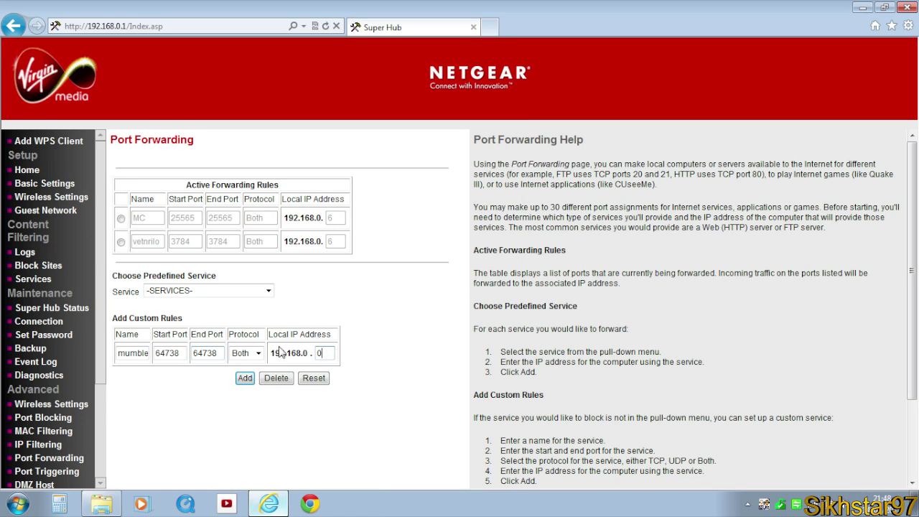
- Set the Local IP to 192.168.0.6 and add the mumble rule for port 64738
double_click(319, 353)
text(6)
click(244, 378)
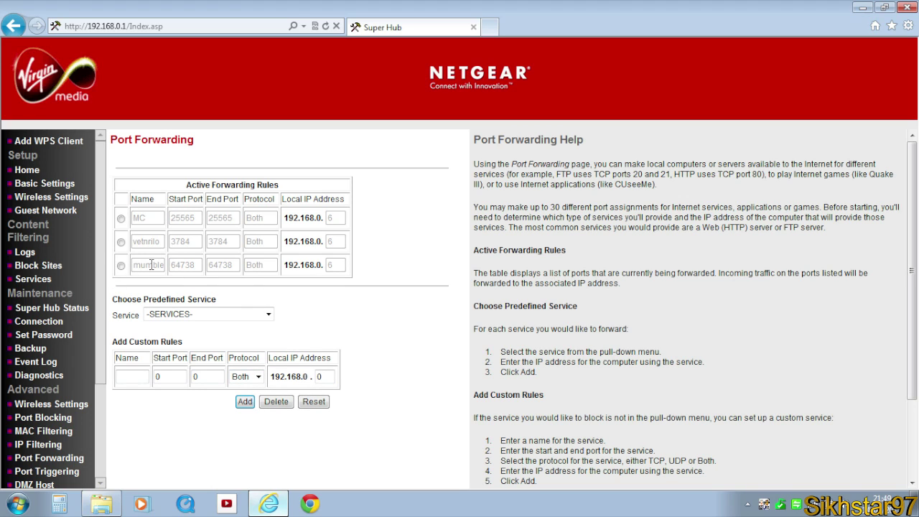
double_click(174, 264)
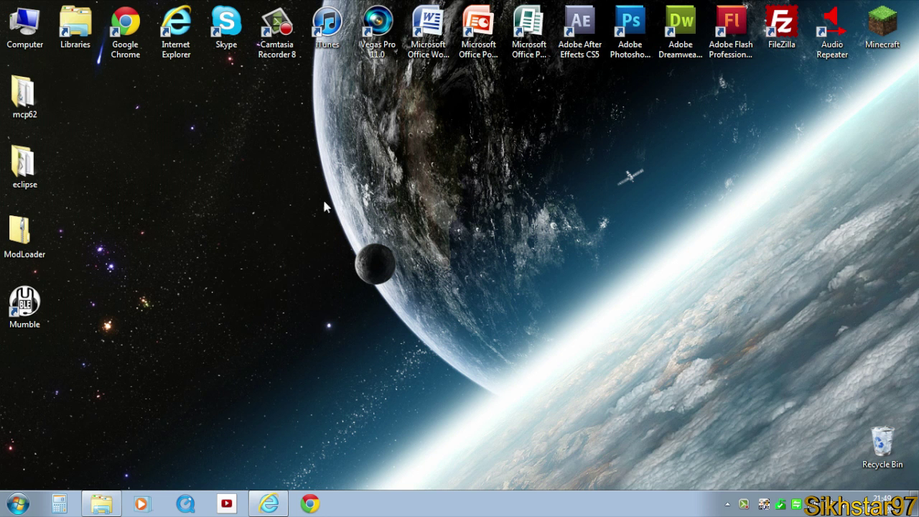
- Launch Mumble and start a new favourite labelled servertest with address localhost
mouse_move(319, 207)
mouse_down()
mouse_move(431, 323)
mouse_move(424, 315)
mouse_up()
double_click(24, 310)
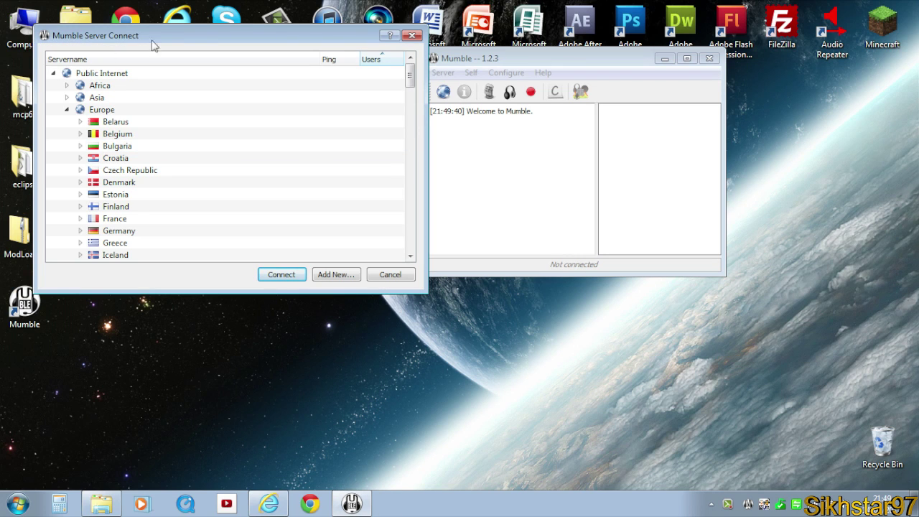
click(338, 276)
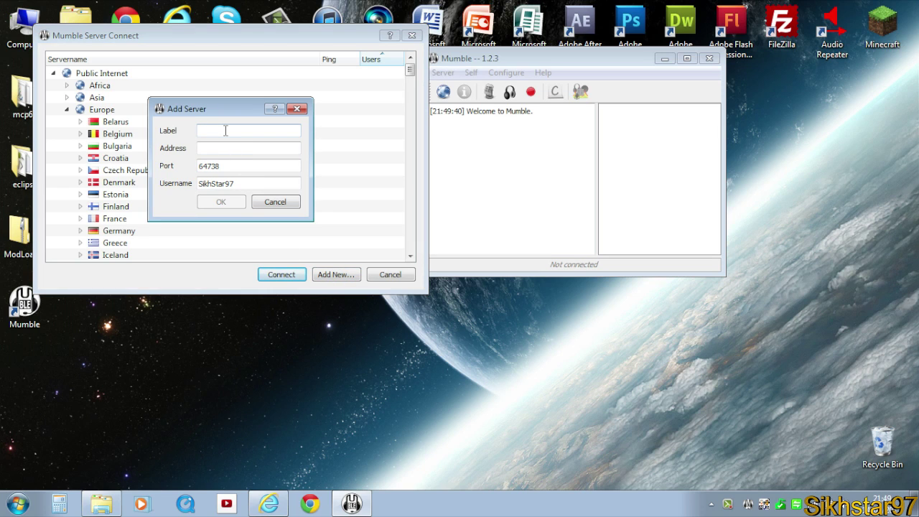
text(servertest)
key(Tab)
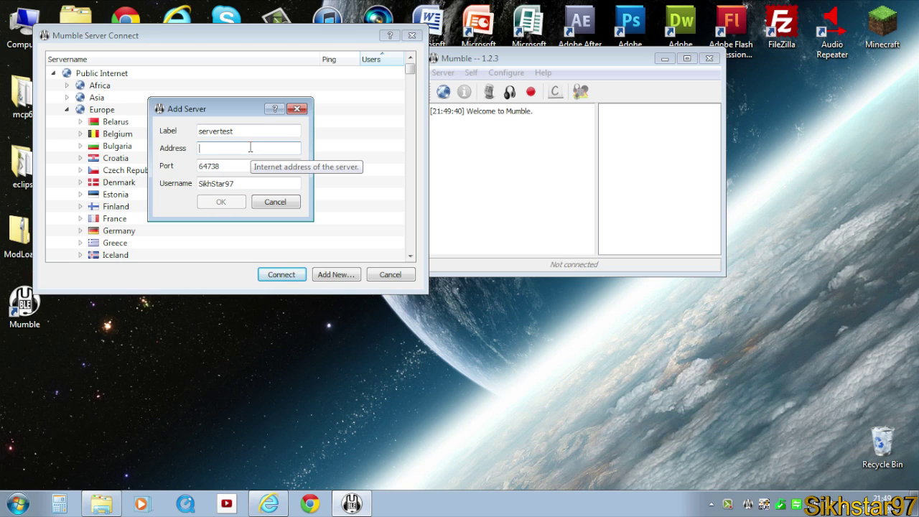
text(localhost)
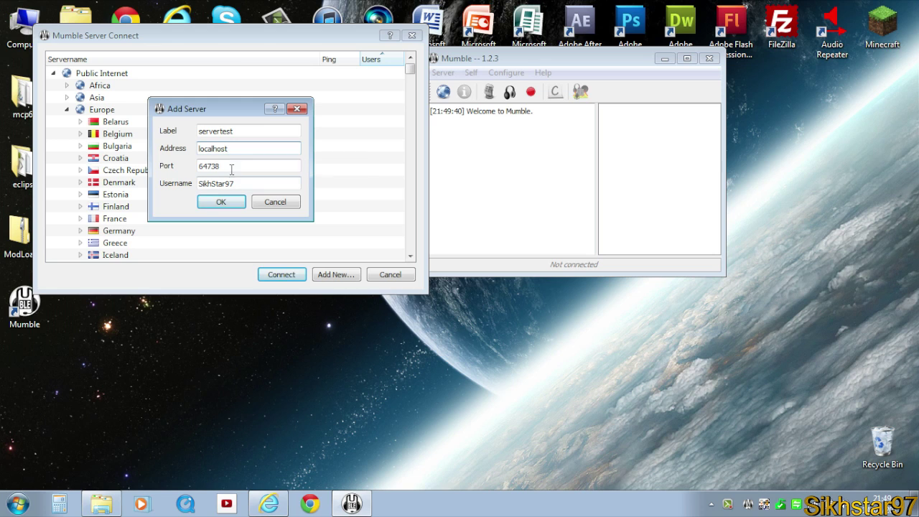
key(Tab)
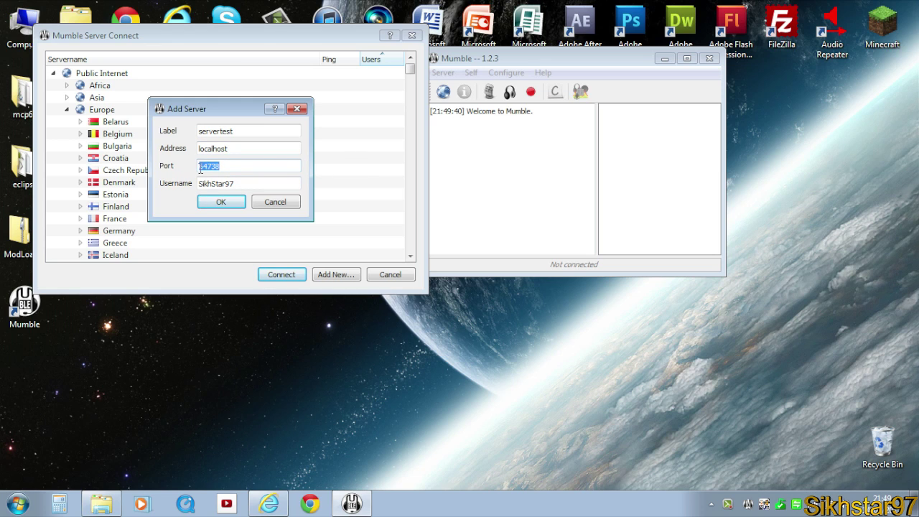
- Set the username, save the servertest entry on port 64738, and connect to it
click(255, 186)
drag(255, 186, 191, 189)
click(210, 184)
drag(256, 182, 170, 185)
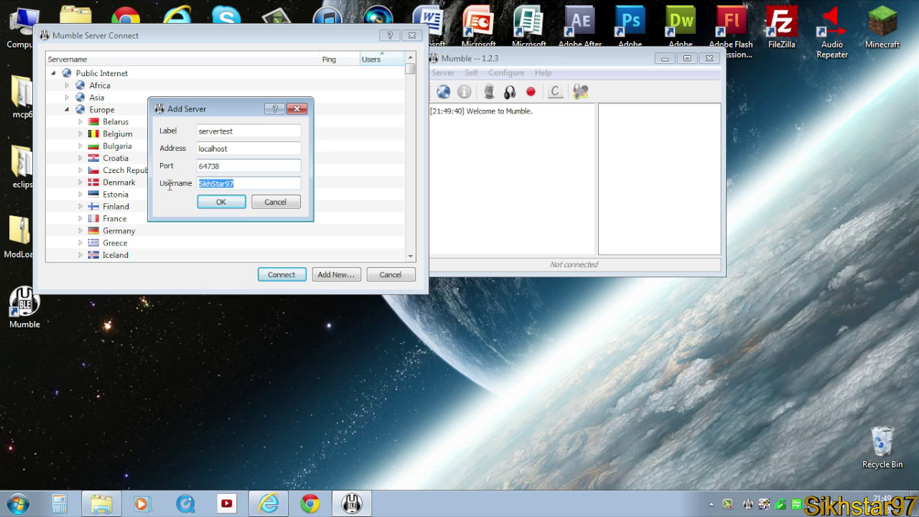
click(224, 205)
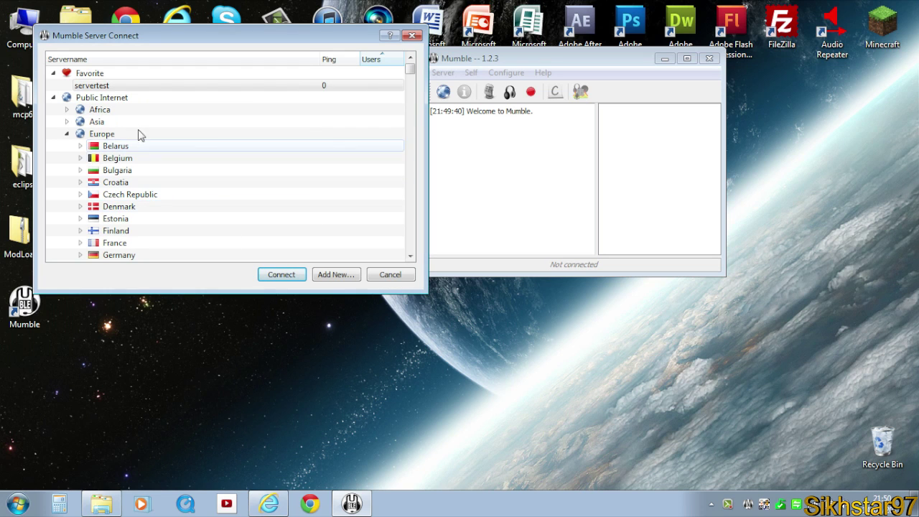
click(86, 87)
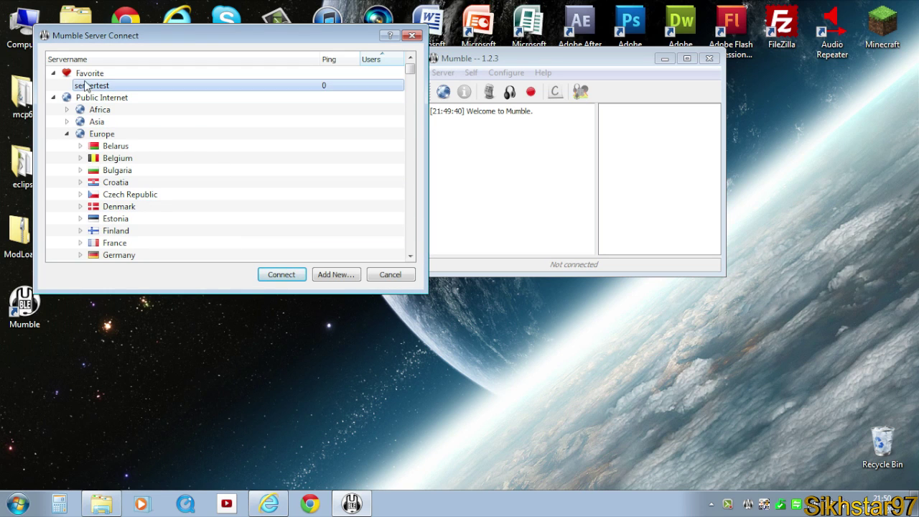
click(277, 275)
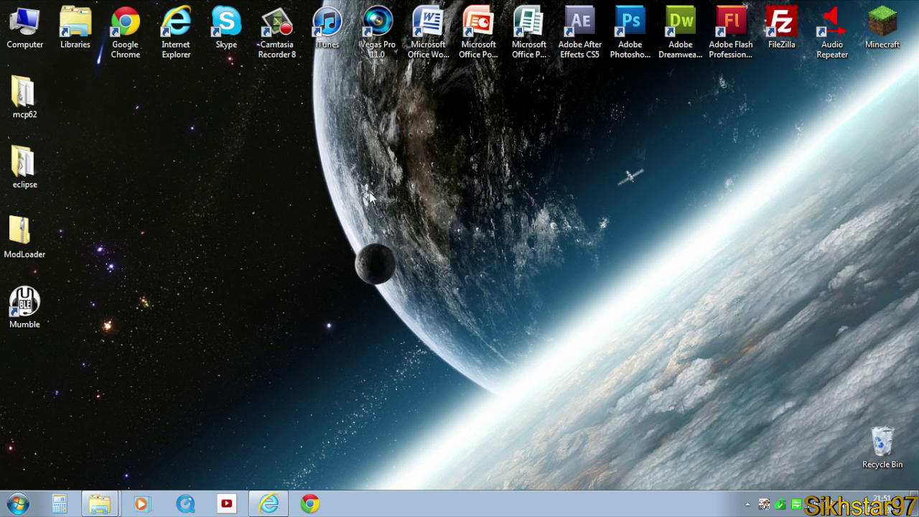
mouse_move(312, 200)
mouse_down()
mouse_move(400, 266)
mouse_move(457, 345)
mouse_move(440, 338)
mouse_move(434, 313)
mouse_move(393, 293)
mouse_move(433, 340)
mouse_up()
click(268, 504)
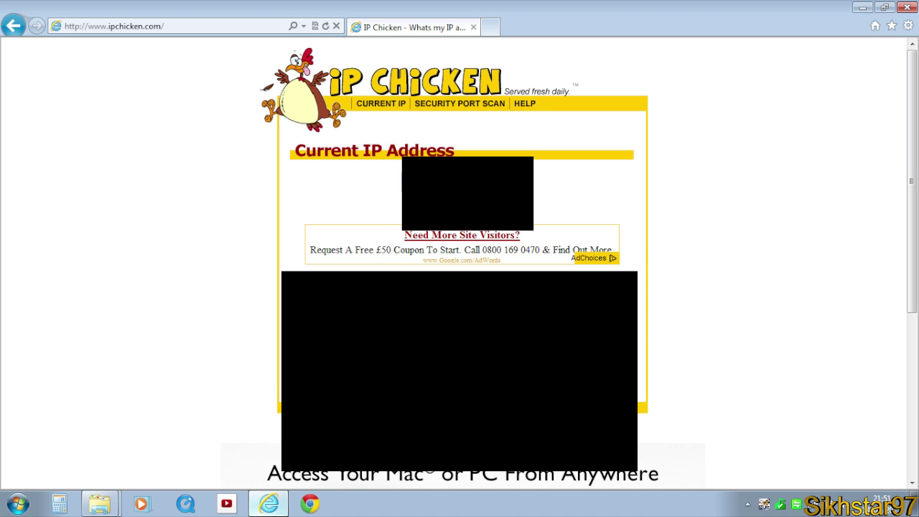
click(862, 8)
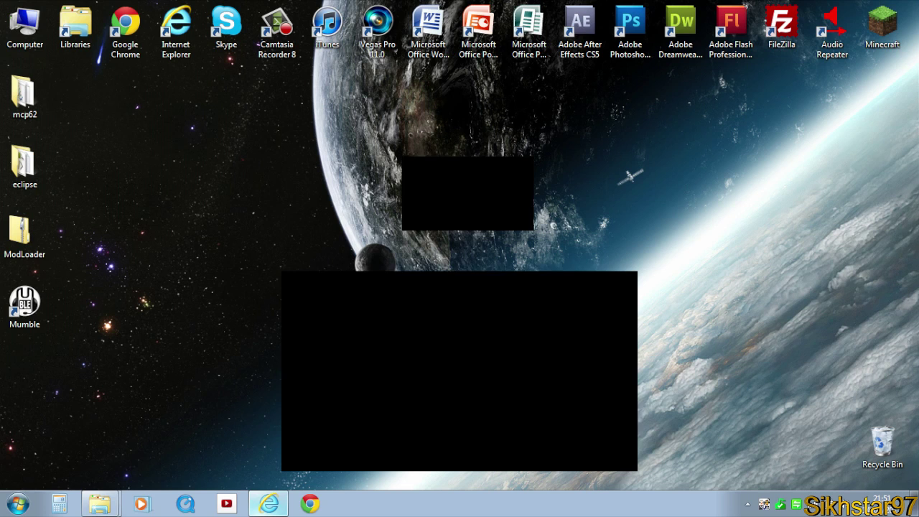
- Add a serverfromoutside favourite with the public IP and connect to it
double_click(23, 303)
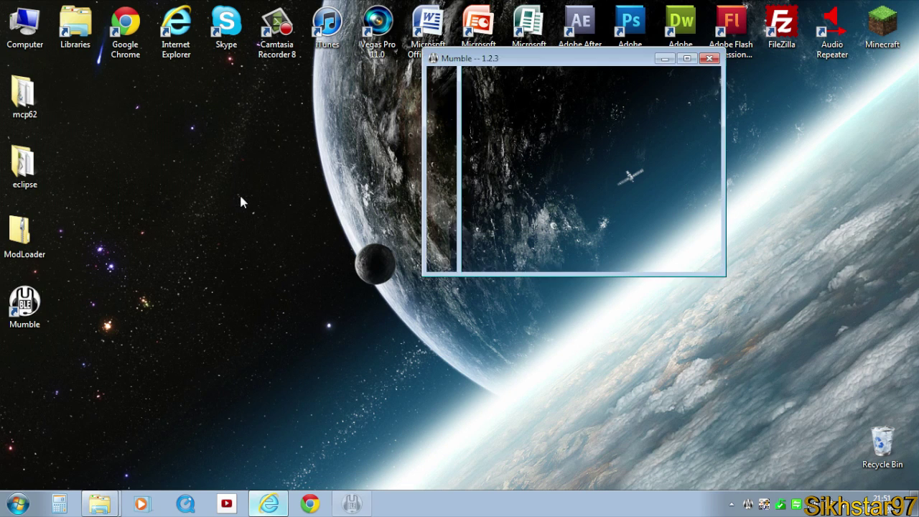
click(338, 274)
text(serverfromoutside)
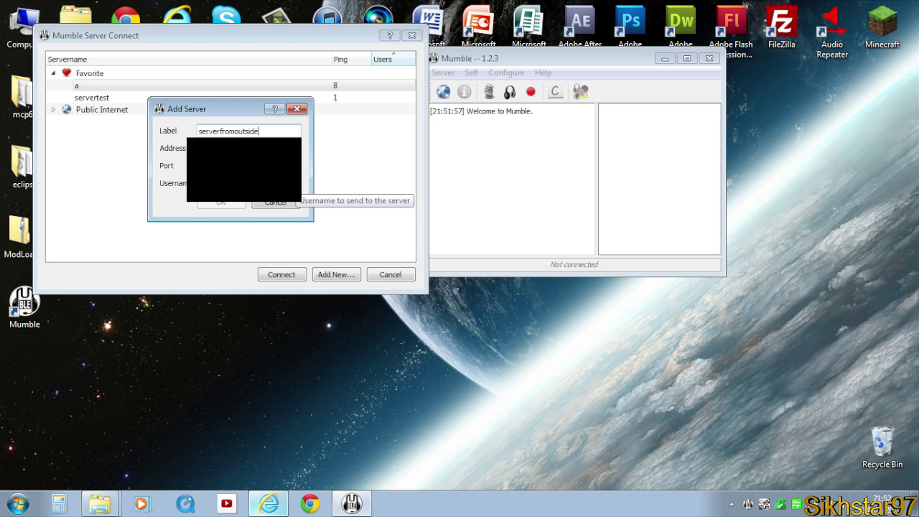
key(ctrl+v)
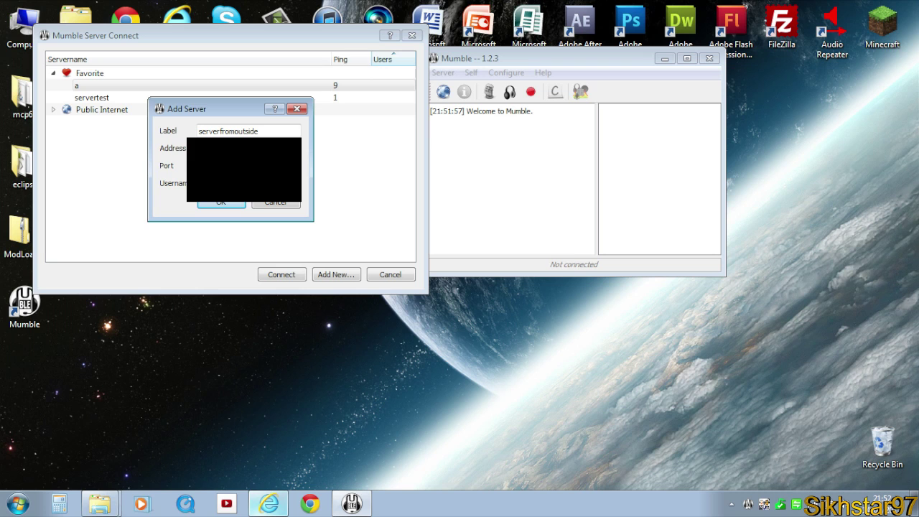
click(222, 204)
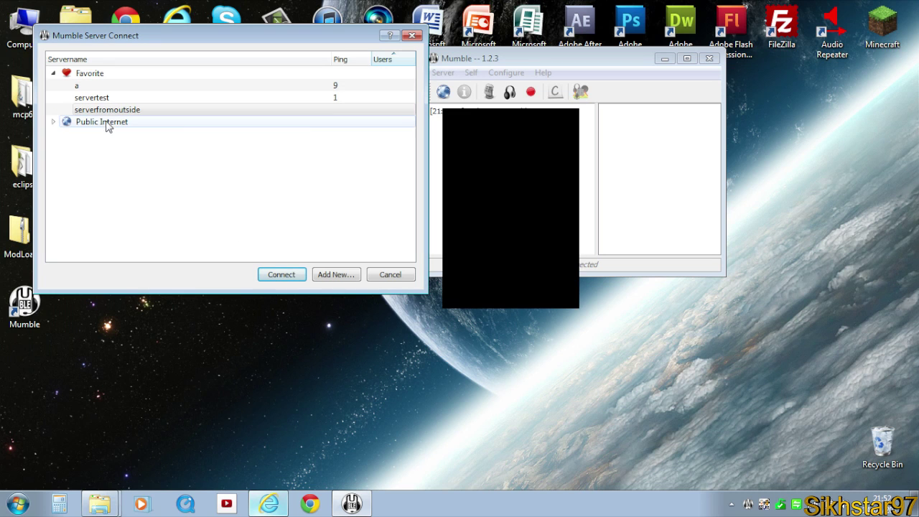
click(286, 276)
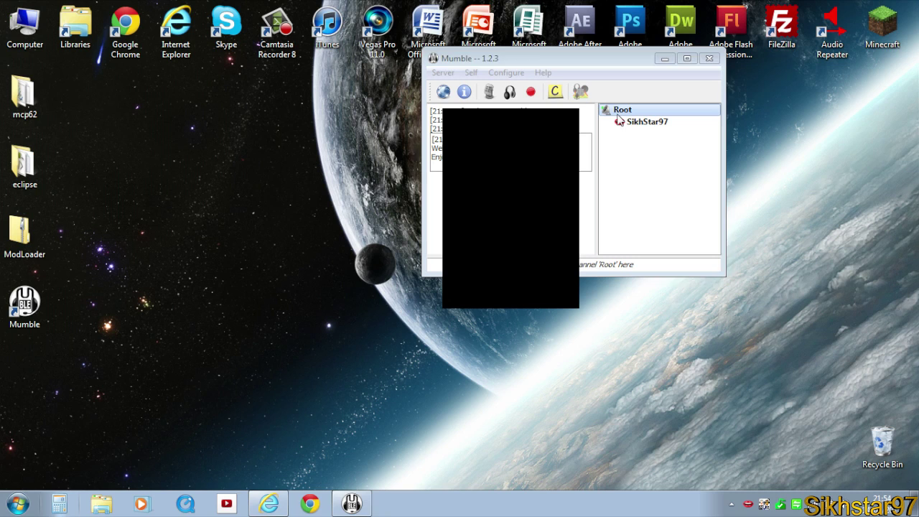
- Fully close Mumble and quit the Murmur server from its tray icon
click(617, 115)
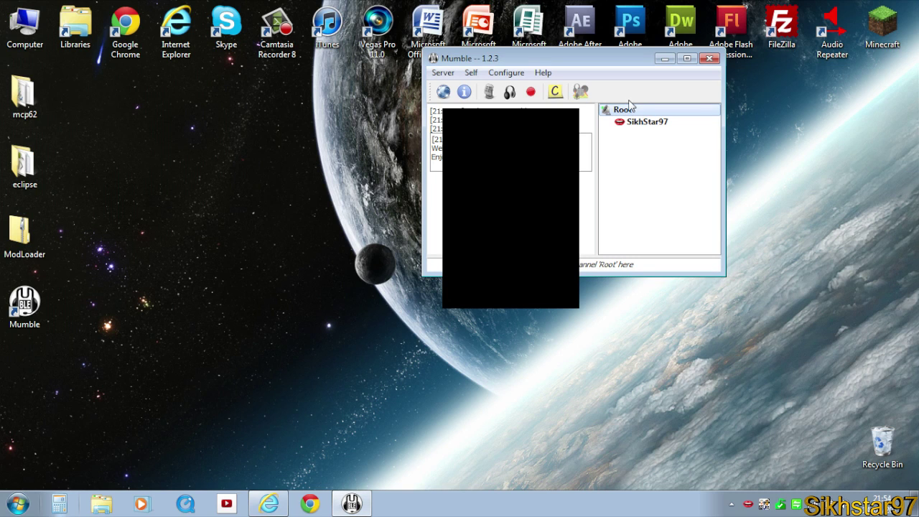
click(710, 58)
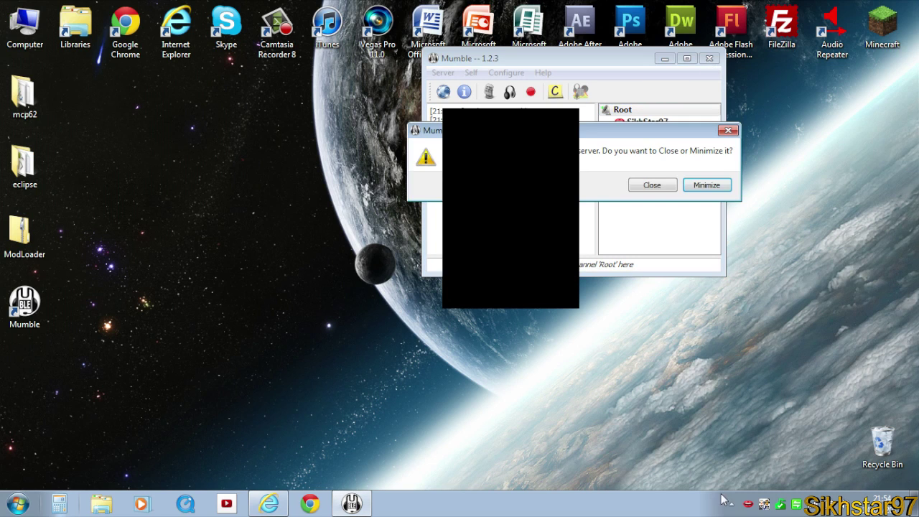
click(702, 188)
right_click(764, 504)
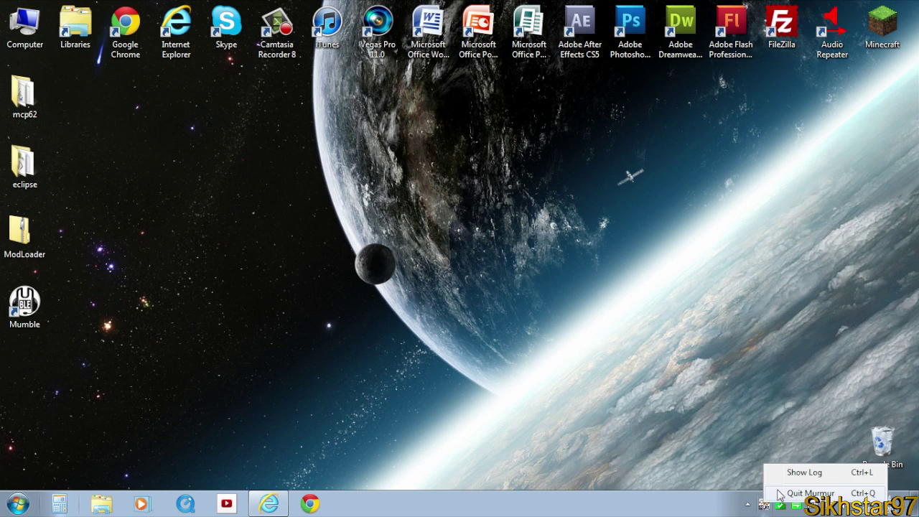
click(783, 494)
click(471, 263)
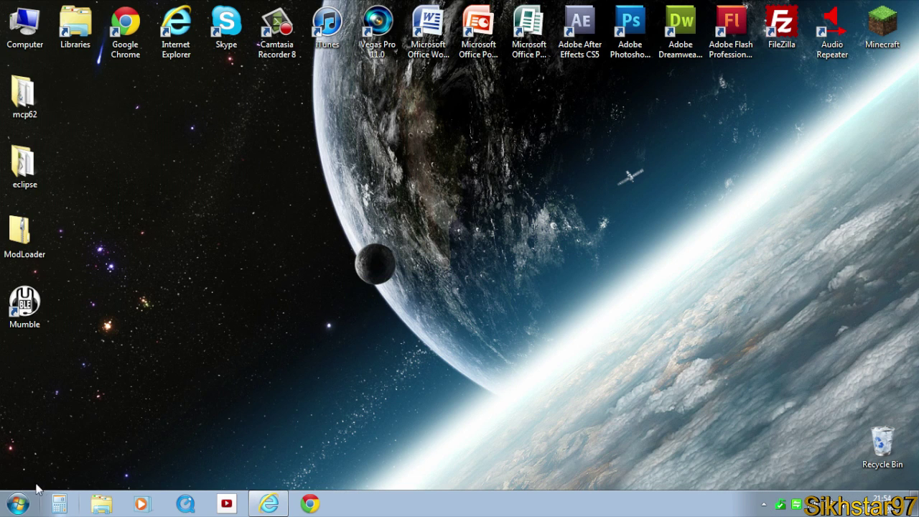
- Run Notepad with administrator rights from the Start menu
click(20, 504)
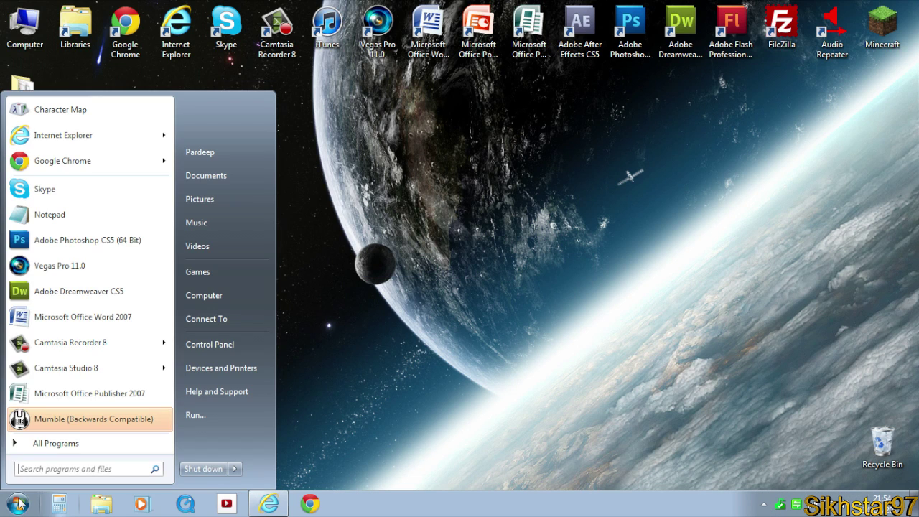
right_click(70, 213)
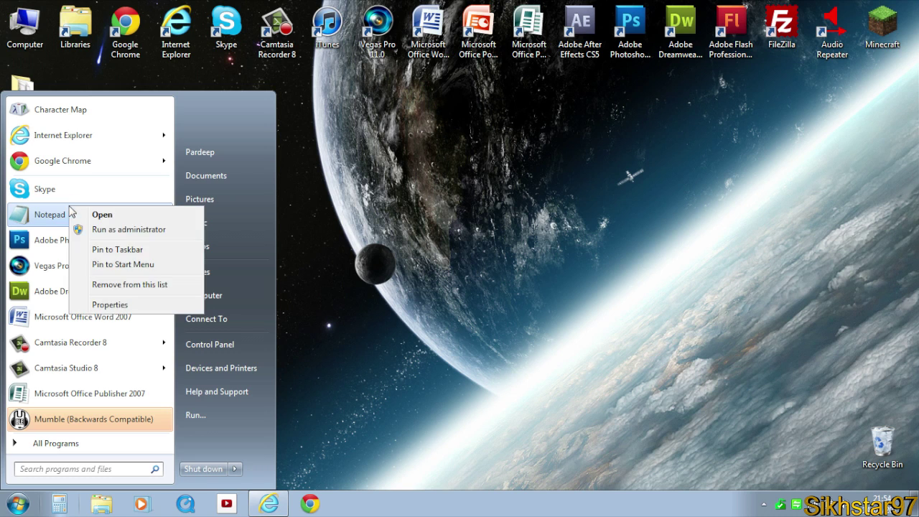
click(97, 230)
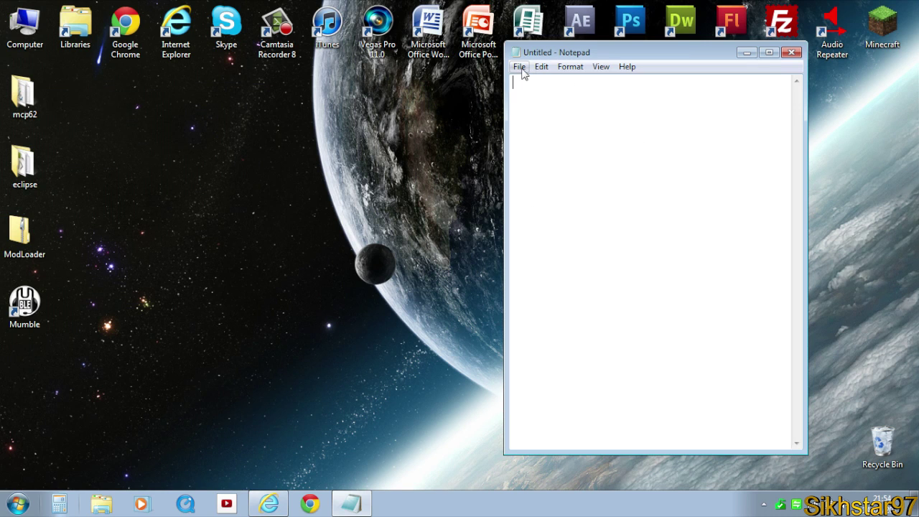
- In the Open dialog, browse to C:\Program Files (x86)\Mumble
click(520, 66)
click(531, 95)
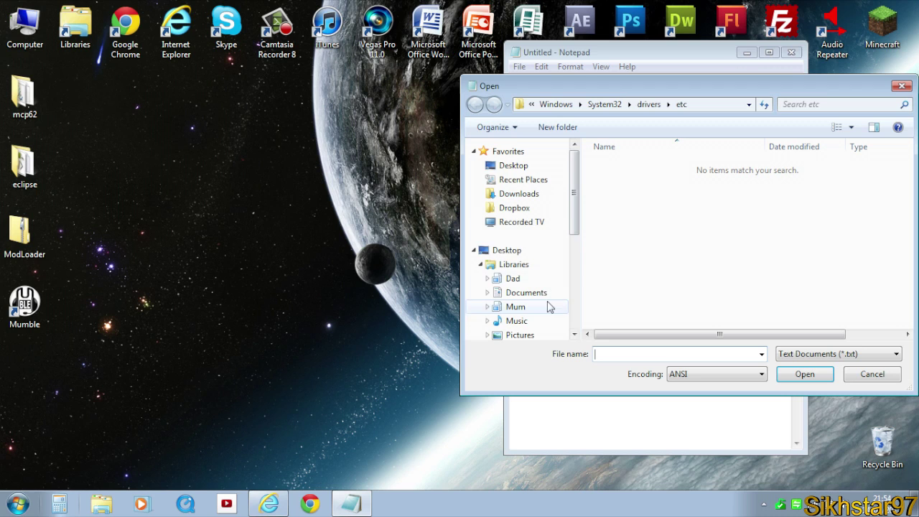
drag(574, 209, 574, 296)
click(518, 244)
double_click(668, 188)
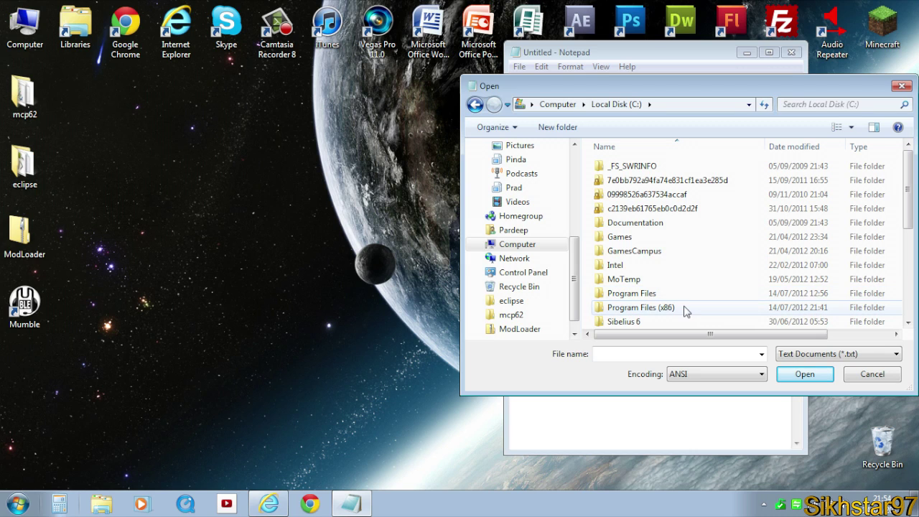
click(645, 294)
double_click(679, 308)
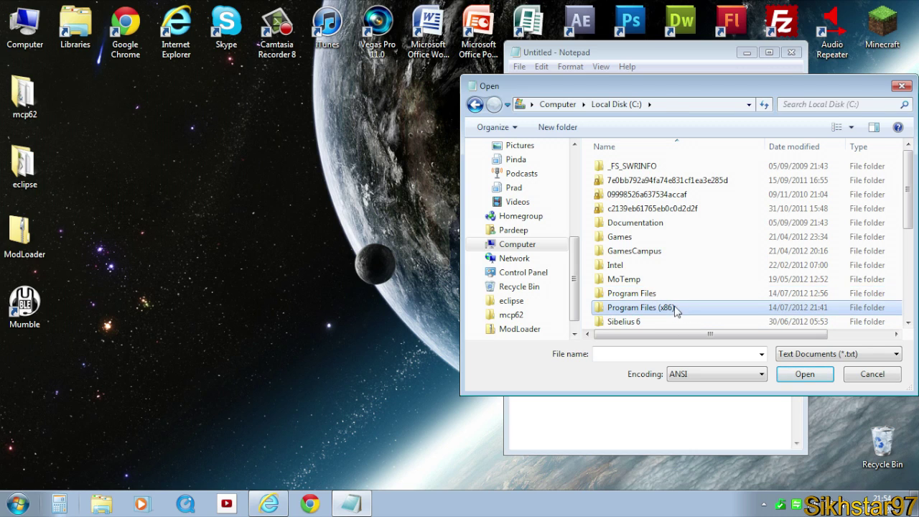
scroll(653, 284, down, 10)
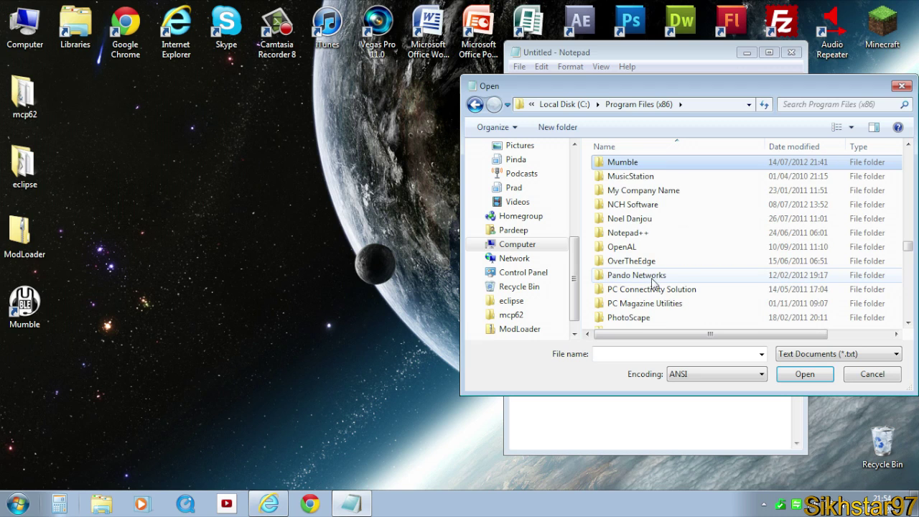
double_click(655, 167)
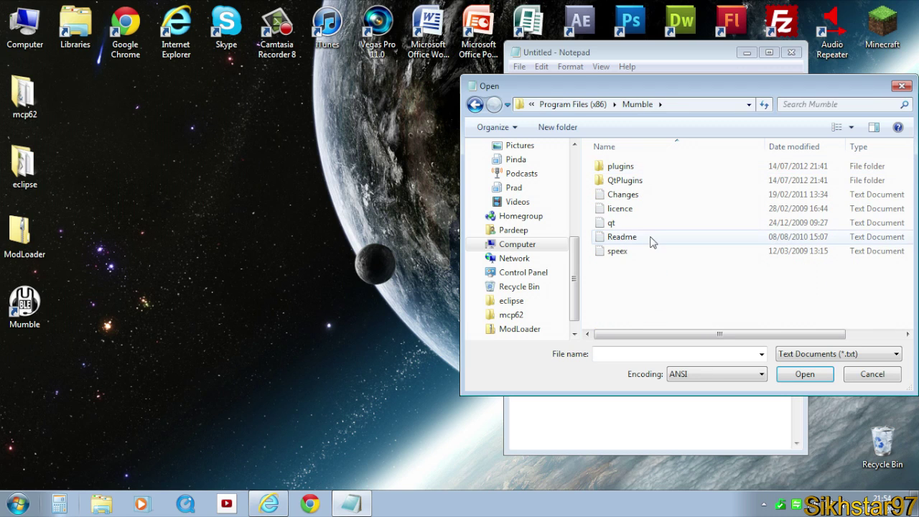
- Show All Files and open the murmur configuration file
click(645, 208)
click(877, 355)
click(839, 379)
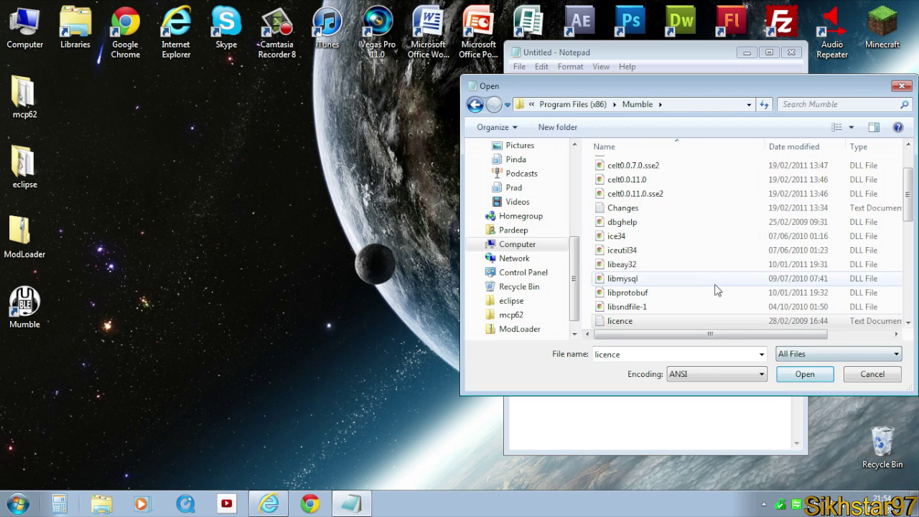
click(701, 284)
scroll(703, 287, down, 2)
click(636, 295)
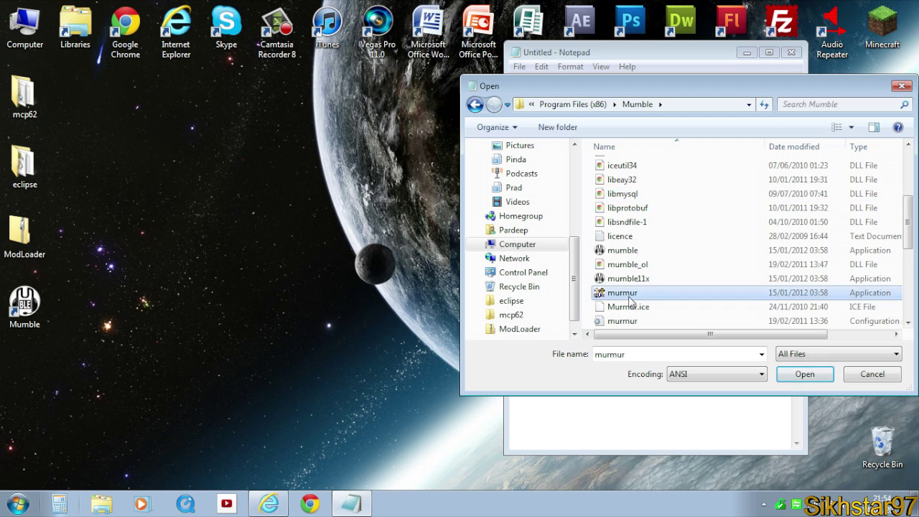
scroll(646, 287, down, 1)
click(772, 280)
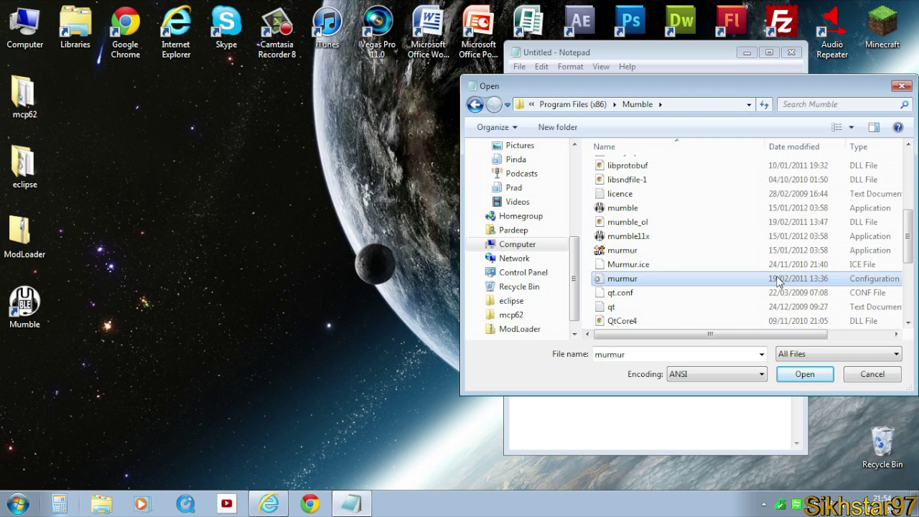
mouse_move(688, 335)
mouse_down()
mouse_move(765, 338)
mouse_move(668, 335)
mouse_up()
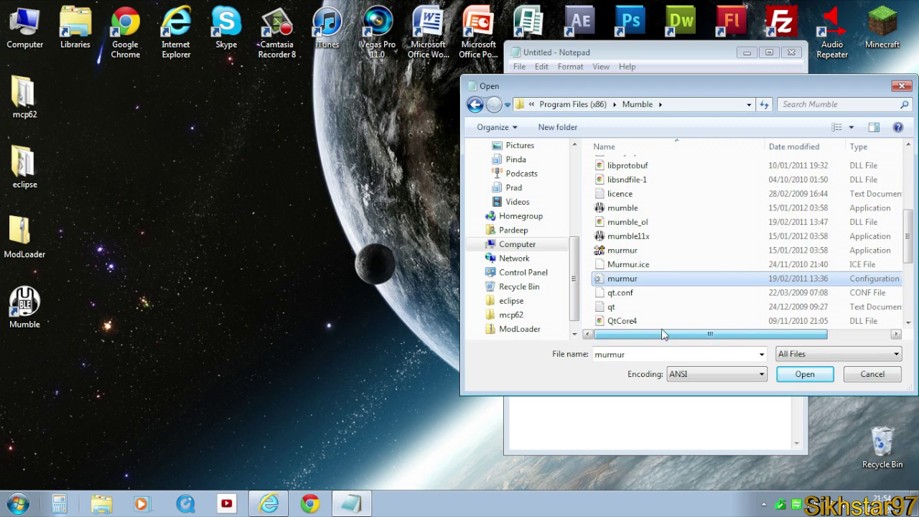
double_click(622, 280)
- Maximize Notepad and scroll past port=64738 down to the registerName section
drag(610, 204, 617, 204)
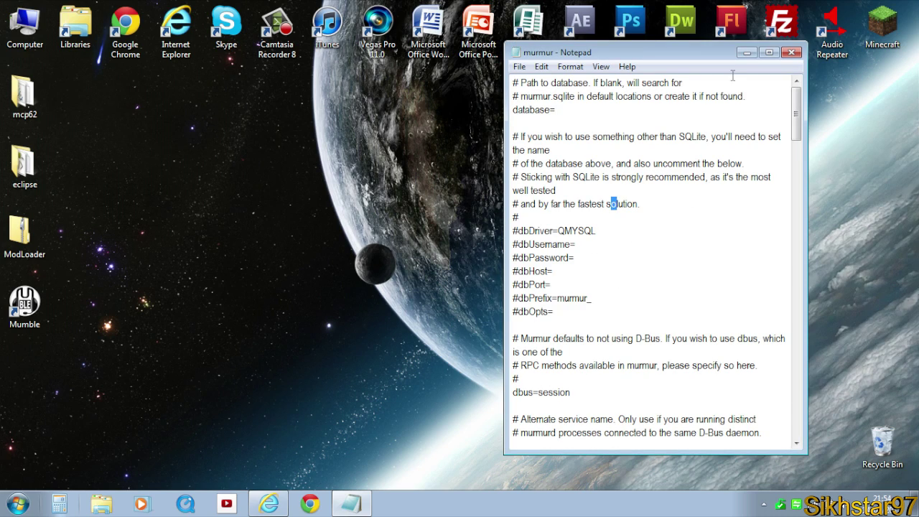
click(769, 52)
scroll(85, 297, down, 4)
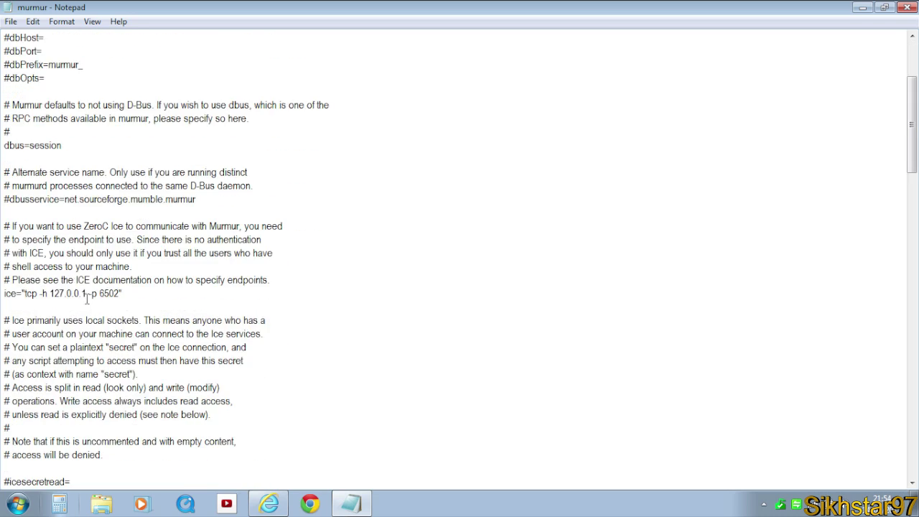
scroll(85, 297, up, 4)
scroll(97, 310, down, 9)
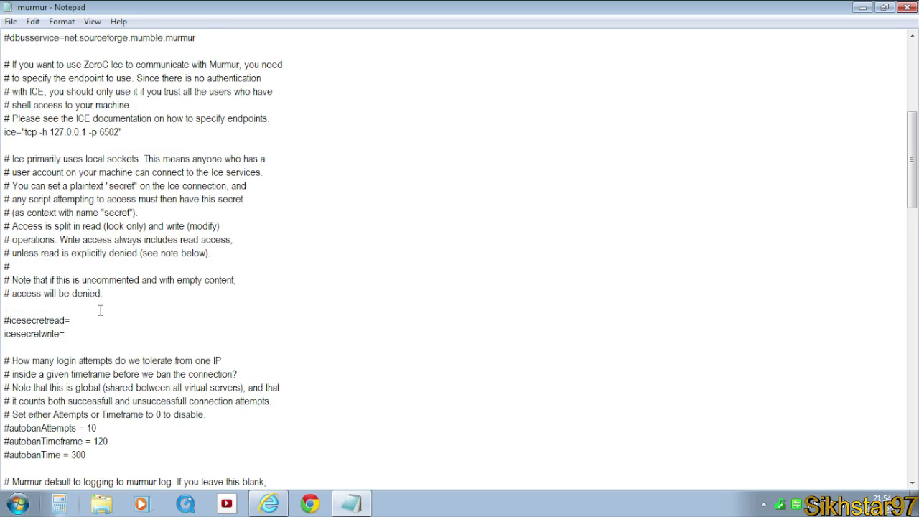
scroll(97, 316, down, 10)
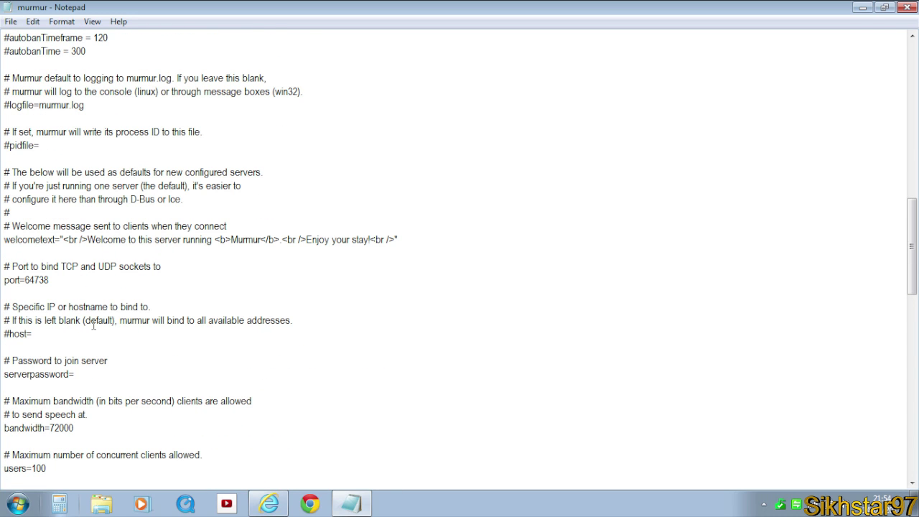
mouse_move(54, 283)
mouse_down()
mouse_move(26, 283)
mouse_move(84, 283)
mouse_move(23, 283)
mouse_up()
click(68, 334)
scroll(77, 349, down, 4)
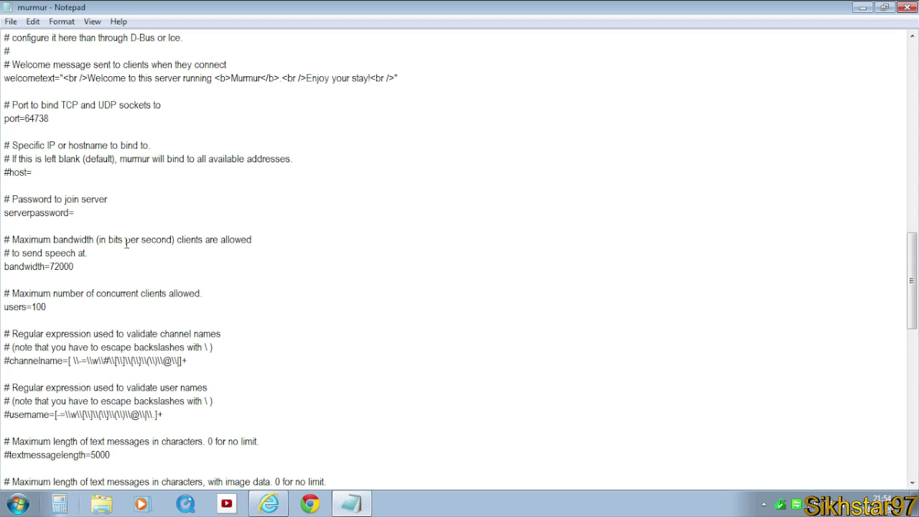
scroll(85, 307, down, 12)
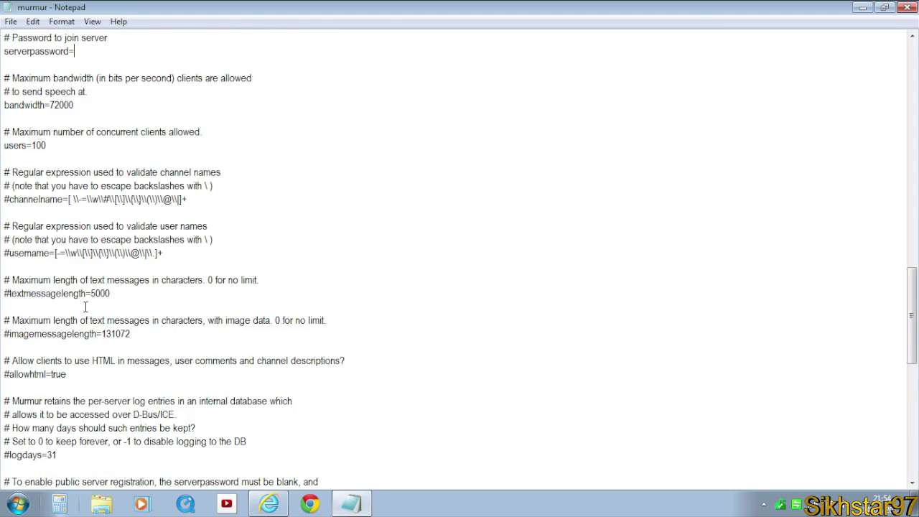
scroll(86, 307, down, 1)
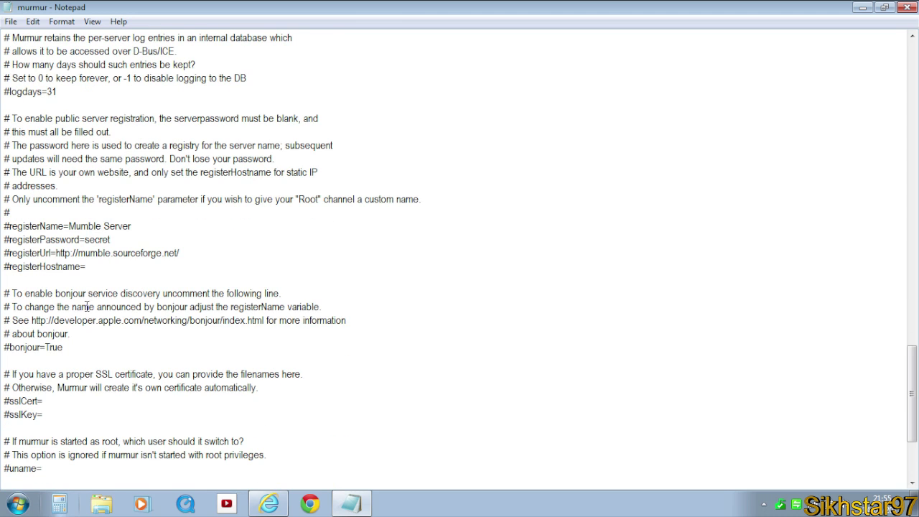
- Uncomment registerName, change its value from Mumble Server to My Server, and save
drag(48, 226, 82, 227)
click(132, 227)
drag(7, 227, 2, 227)
key(Delete)
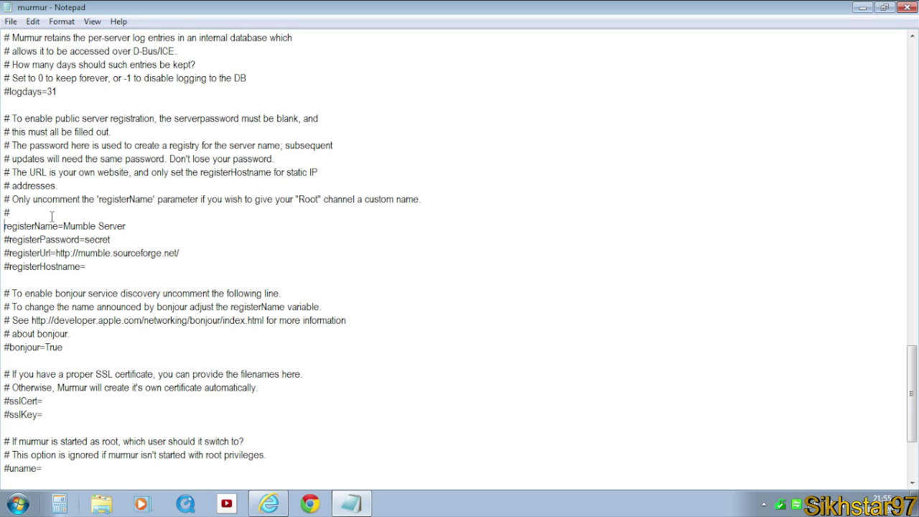
mouse_move(128, 225)
mouse_down()
mouse_move(76, 241)
mouse_move(65, 227)
mouse_up()
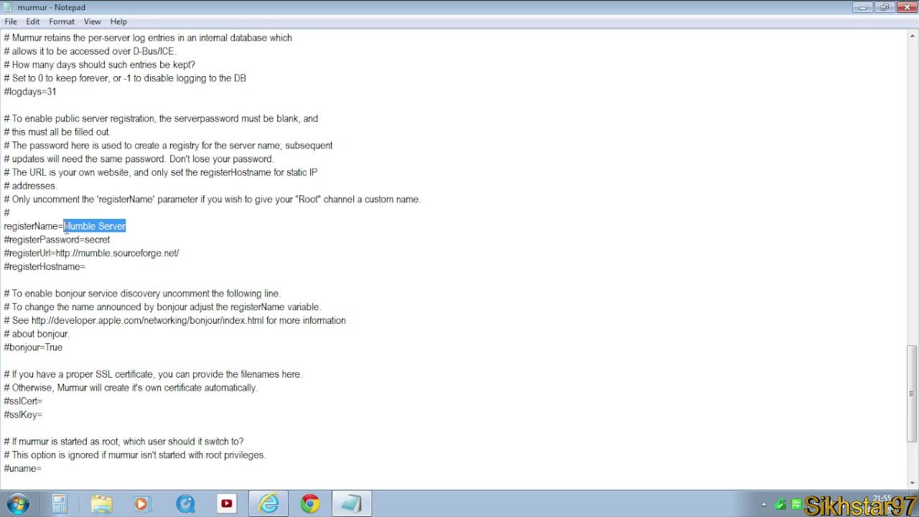
key(Delete)
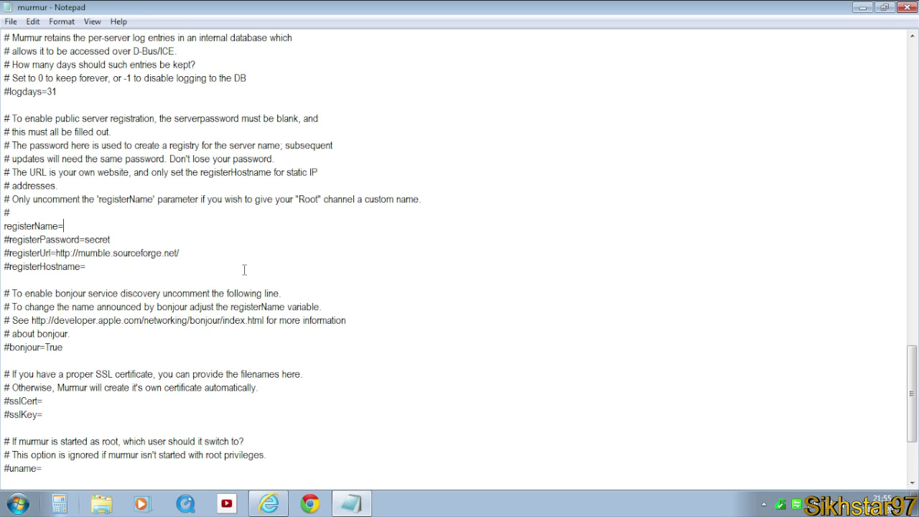
text(My Server)
click(11, 21)
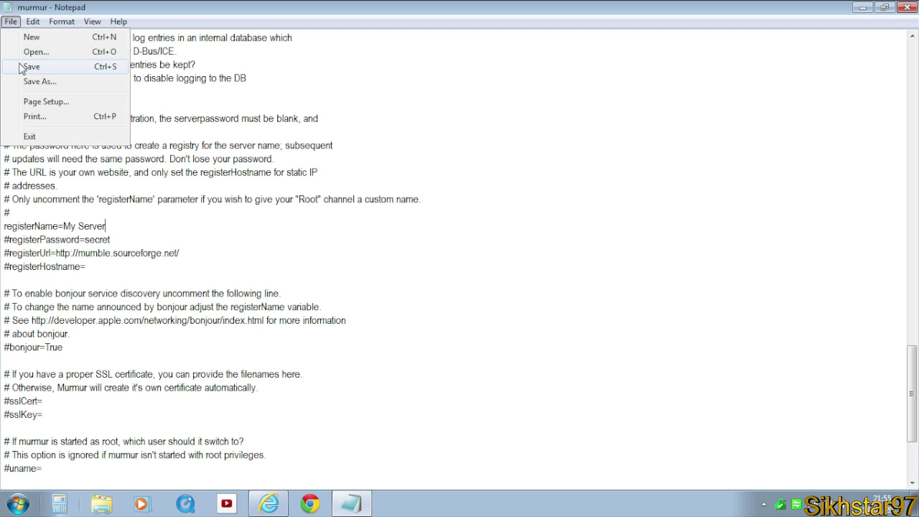
click(29, 67)
- Close Notepad, restart Murmur from Start search, then open Mumble and connect to servertest
key(alt+F4)
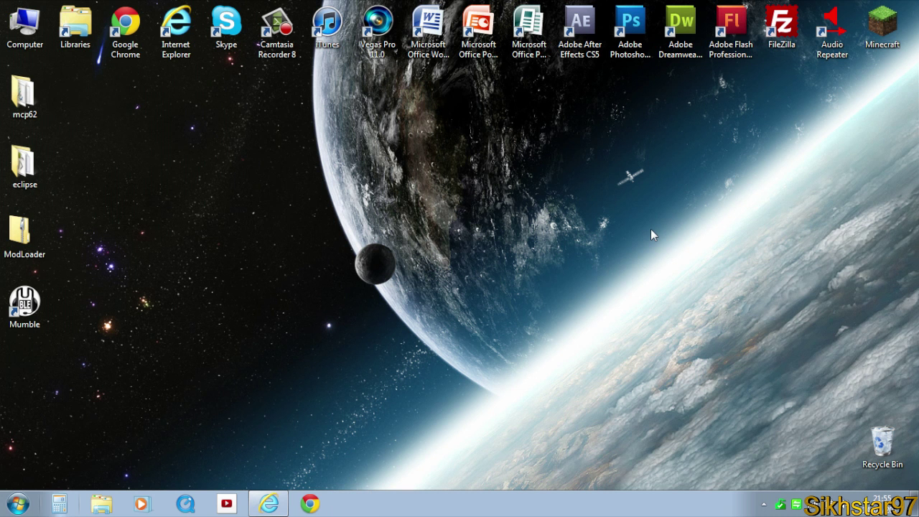
click(18, 504)
text(murmur)
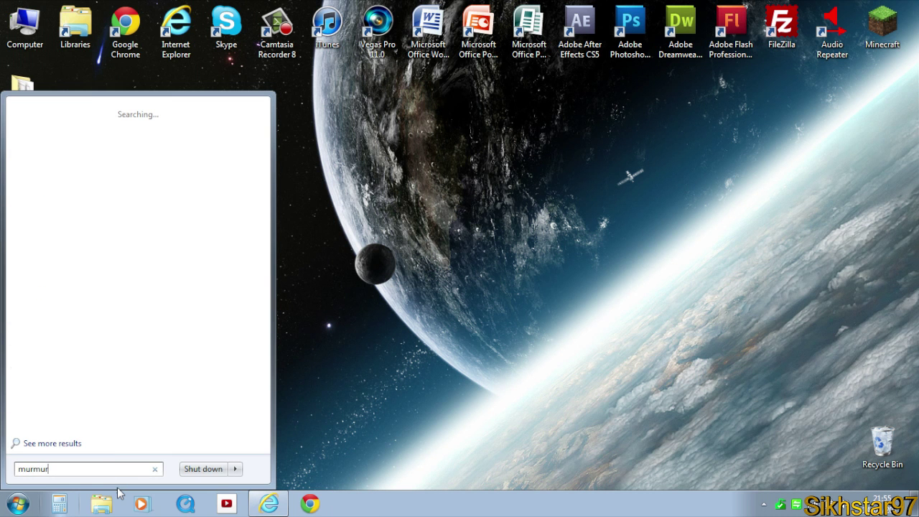
key(Return)
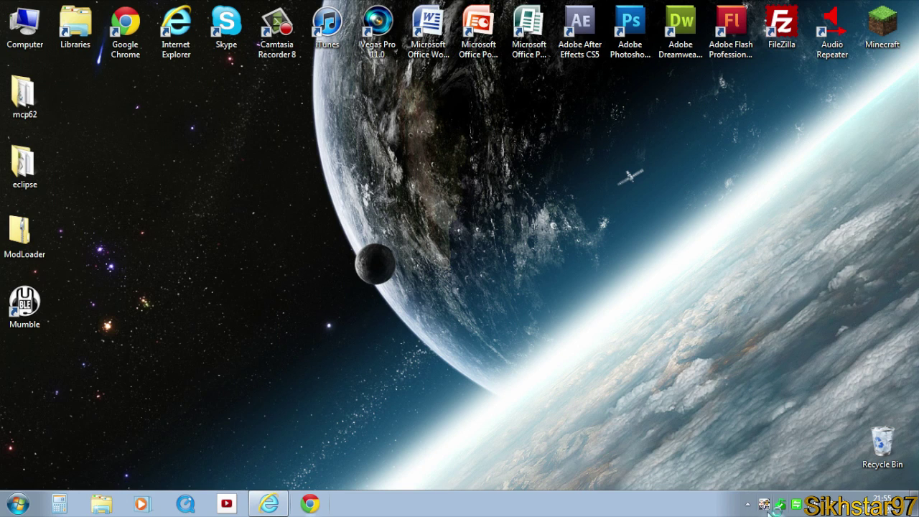
click(25, 298)
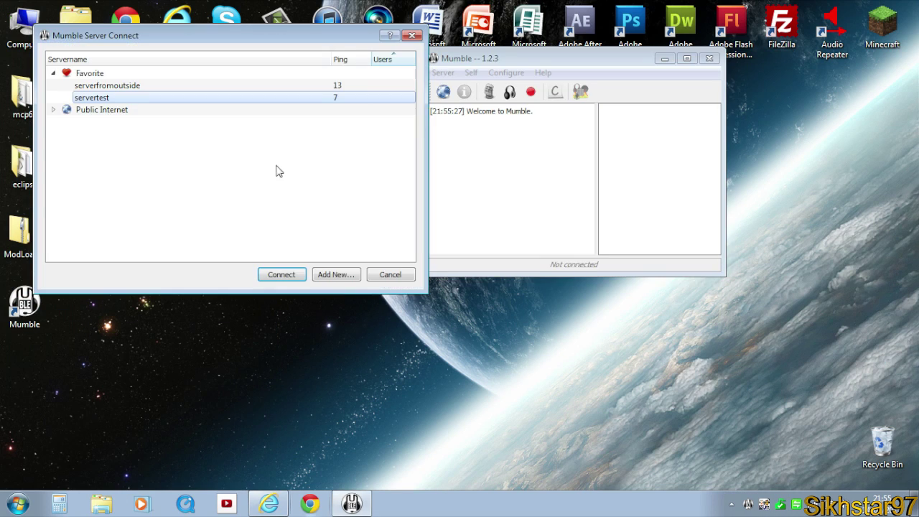
click(282, 276)
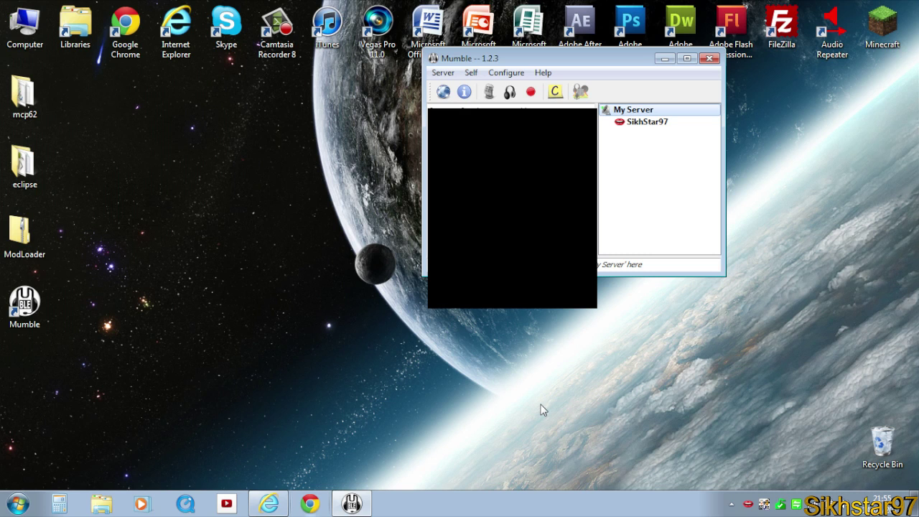
key(alt+F4)
drag(282, 287, 260, 143)
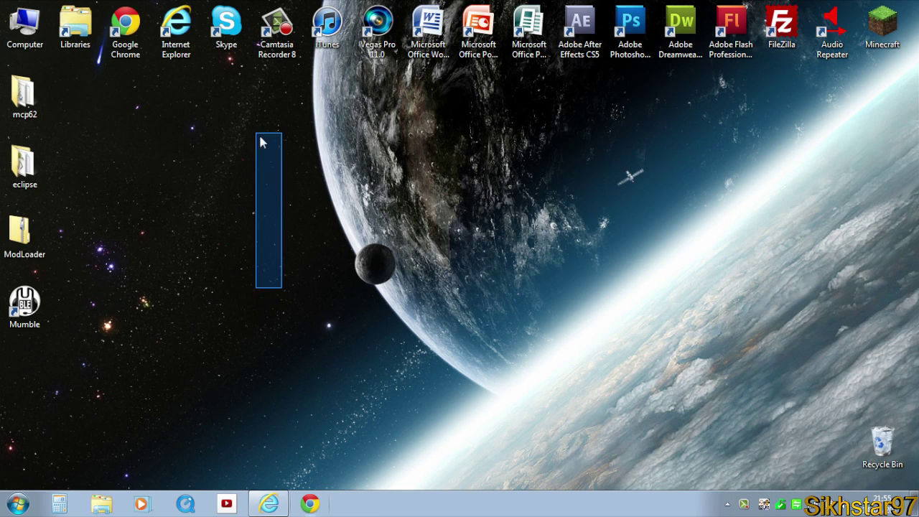
mouse_move(323, 196)
mouse_down()
mouse_move(440, 322)
mouse_move(418, 329)
mouse_move(423, 318)
mouse_move(335, 214)
mouse_move(349, 210)
mouse_up()
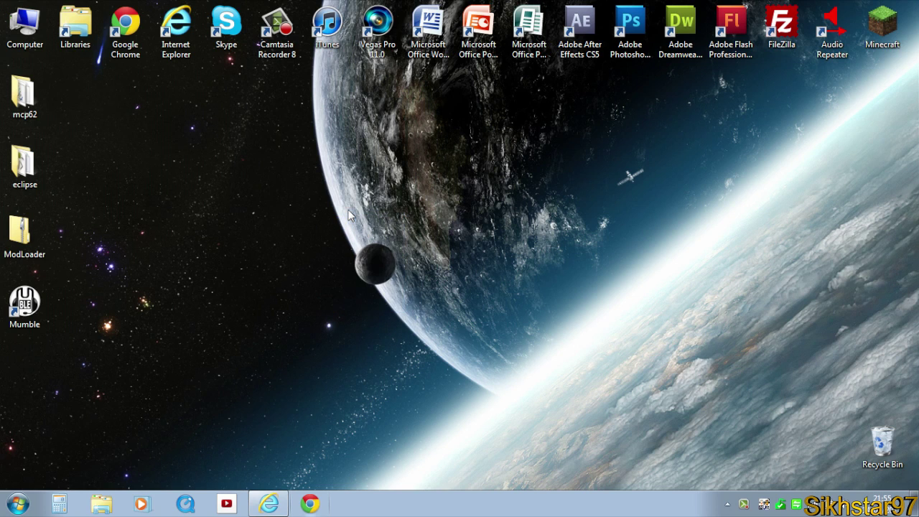